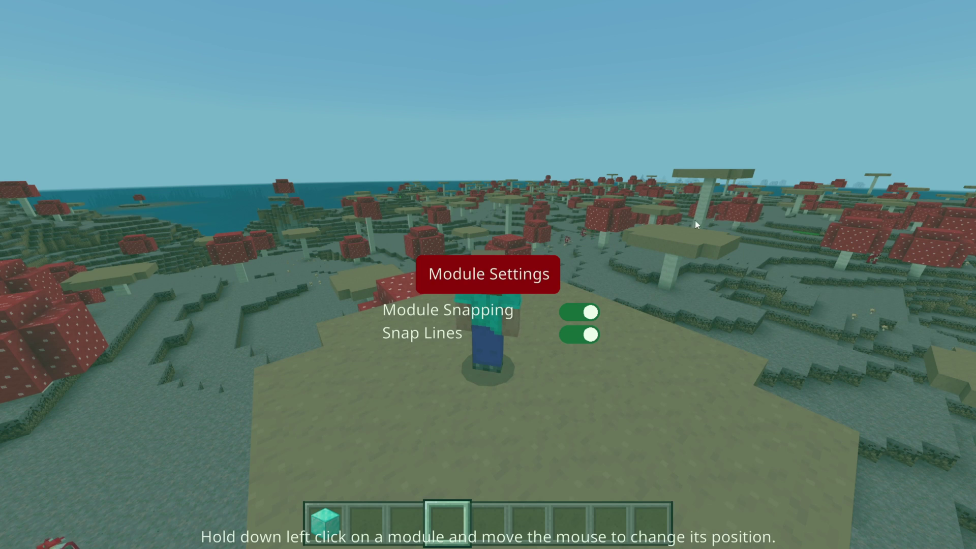
Open the full client mod menu and browse the Pack Display and Flappy Bird settings
click(502, 276)
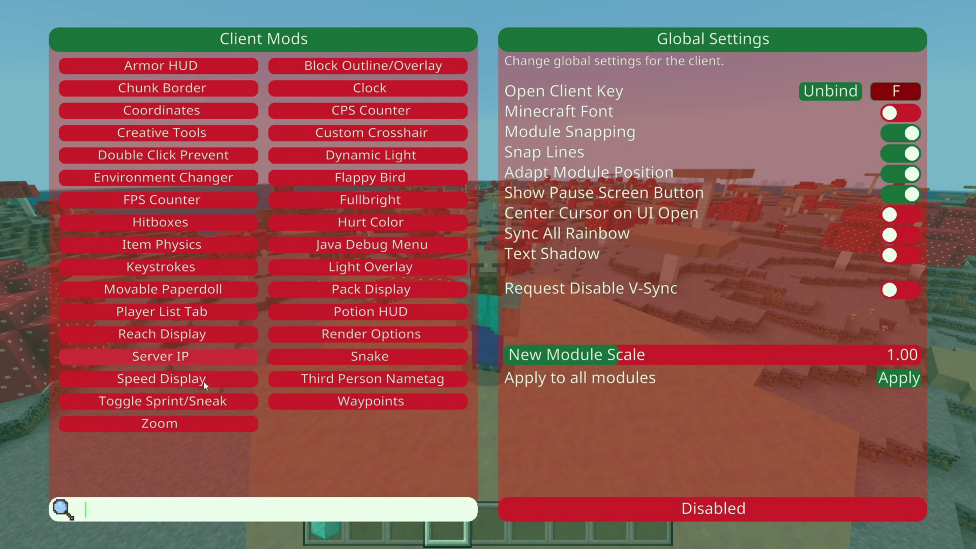
click(274, 291)
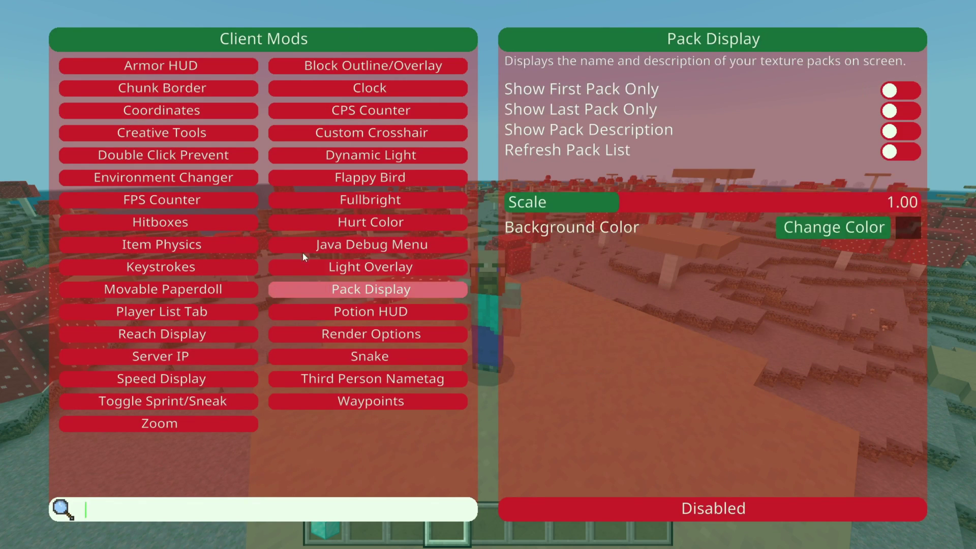
click(333, 177)
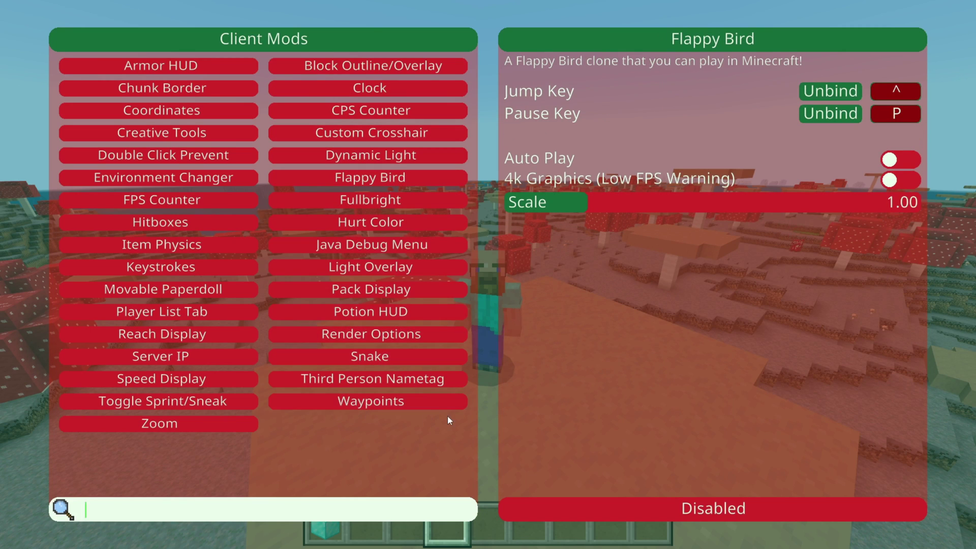
Select the Snake mod and enable it so its game box runs beside the settings
click(387, 360)
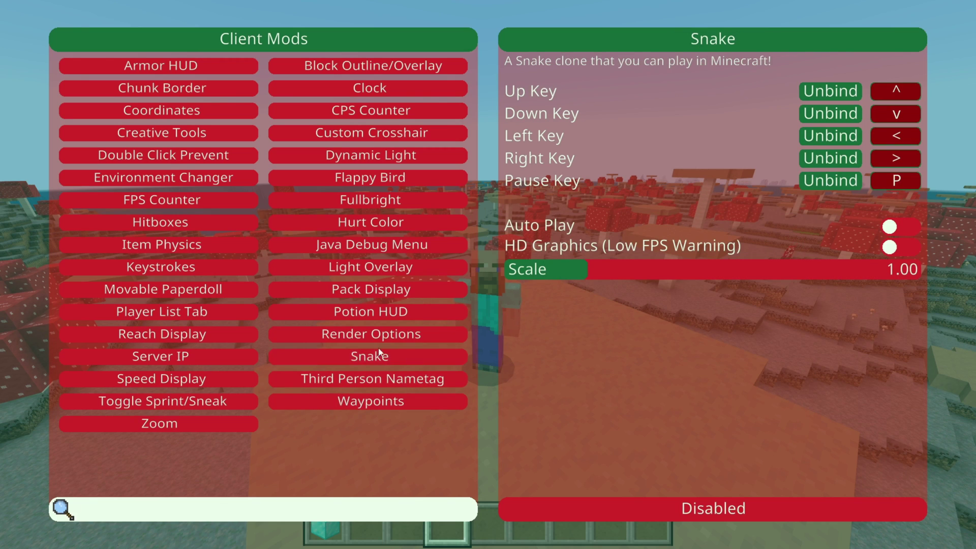
click(392, 361)
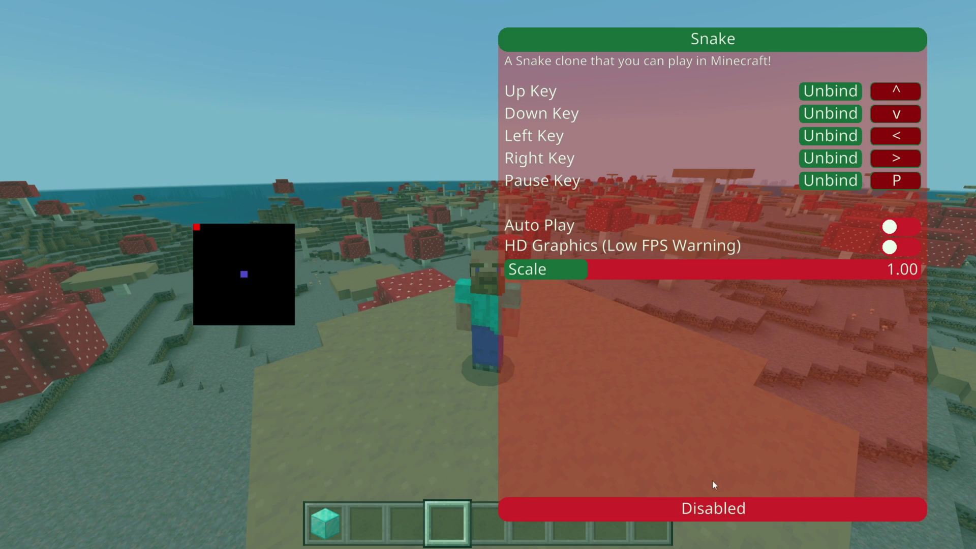
click(717, 509)
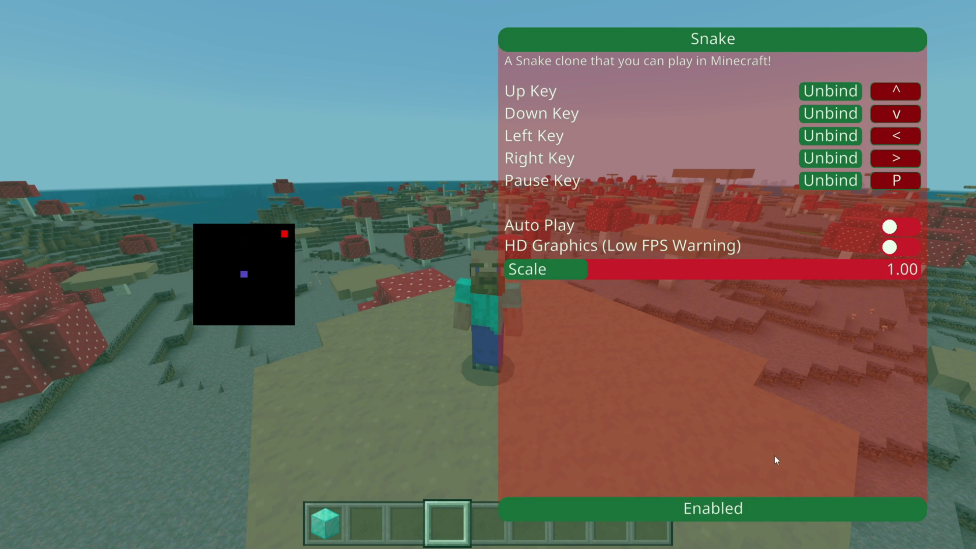
mouse_move(451, 445)
Disable Snake, then browse Fullbright, Flappy Bird and Custom Crosshair to reach CPS Counter settings
click(716, 509)
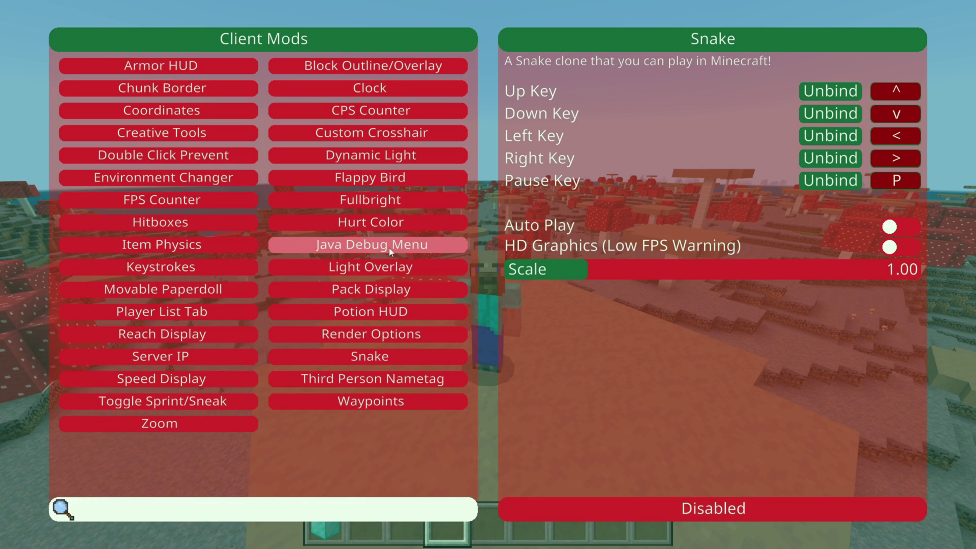
click(352, 202)
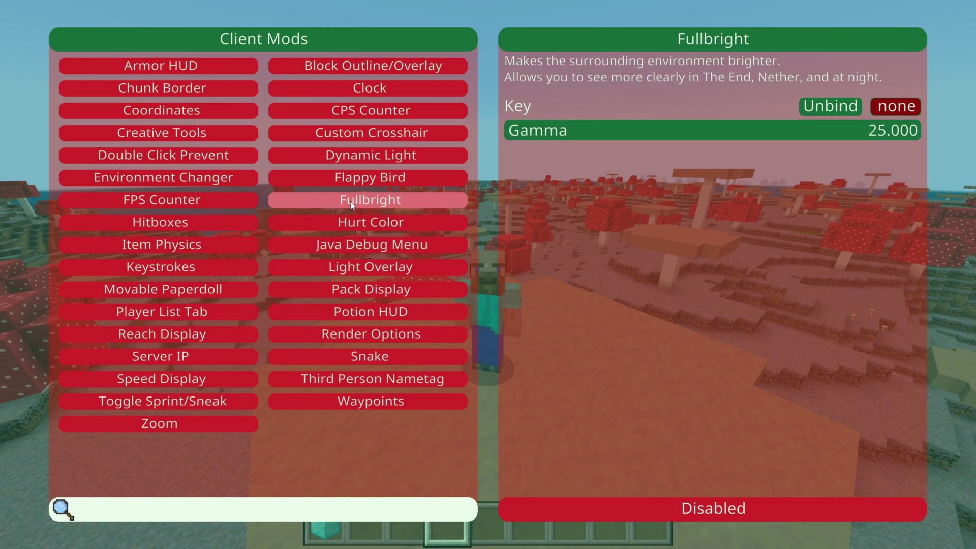
click(358, 177)
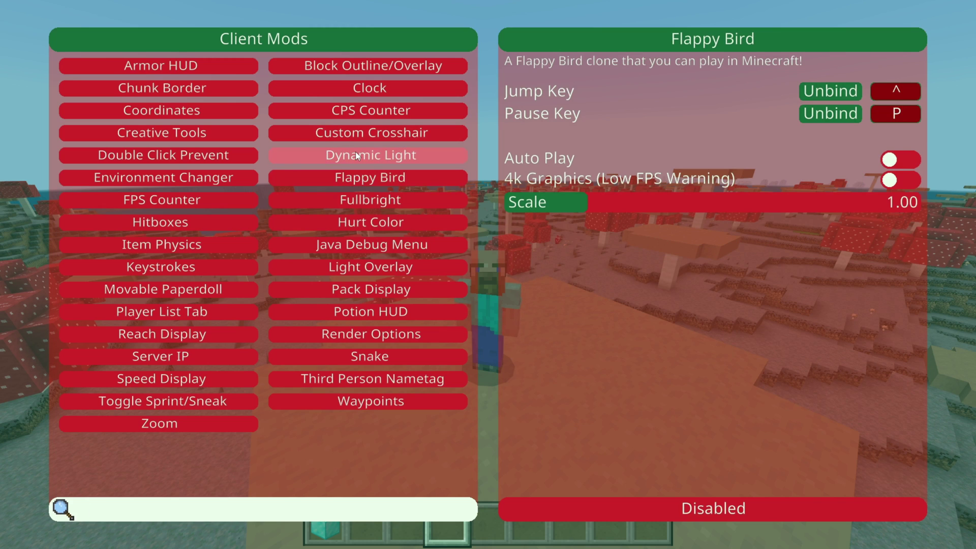
click(366, 128)
click(369, 109)
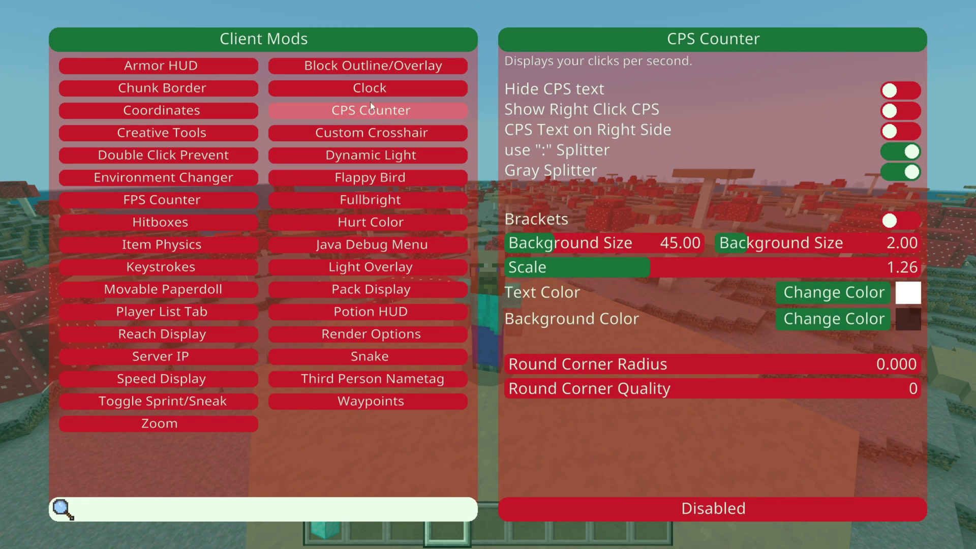
mouse_move(582, 195)
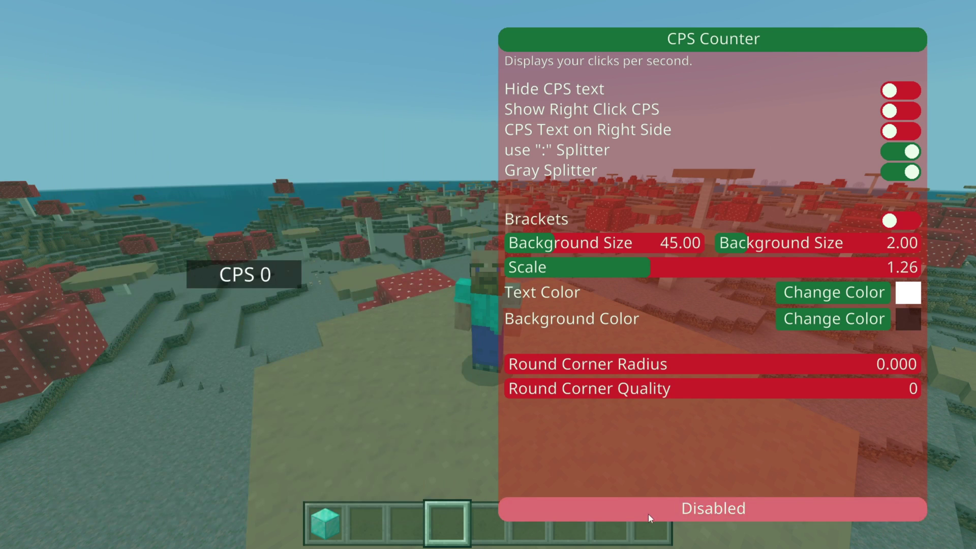
Enable CPS Counter with background sizes 36.21 and 1.55, then return to the mod list
click(649, 514)
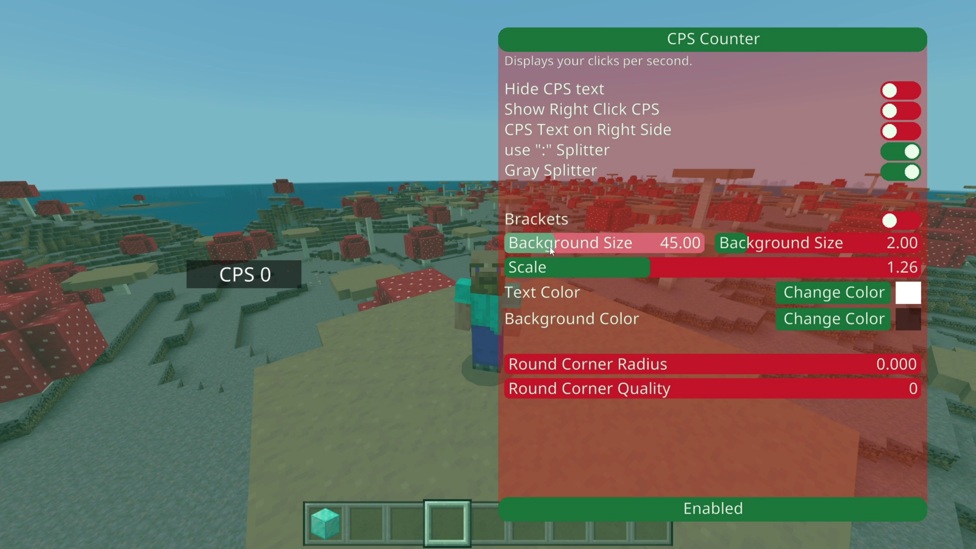
mouse_move(553, 244)
mouse_down()
mouse_move(691, 237)
mouse_move(537, 248)
mouse_up()
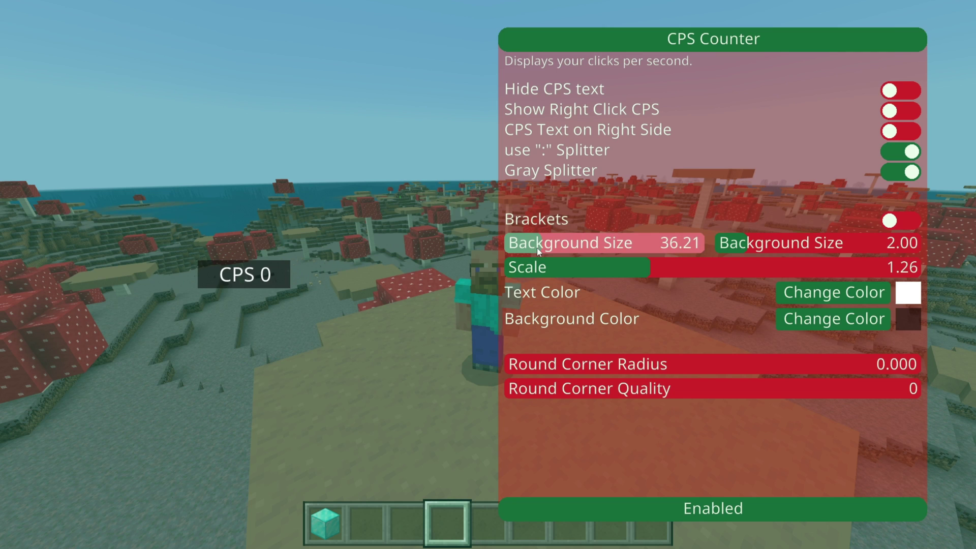
mouse_move(746, 245)
mouse_down()
mouse_move(849, 243)
mouse_move(738, 243)
mouse_up()
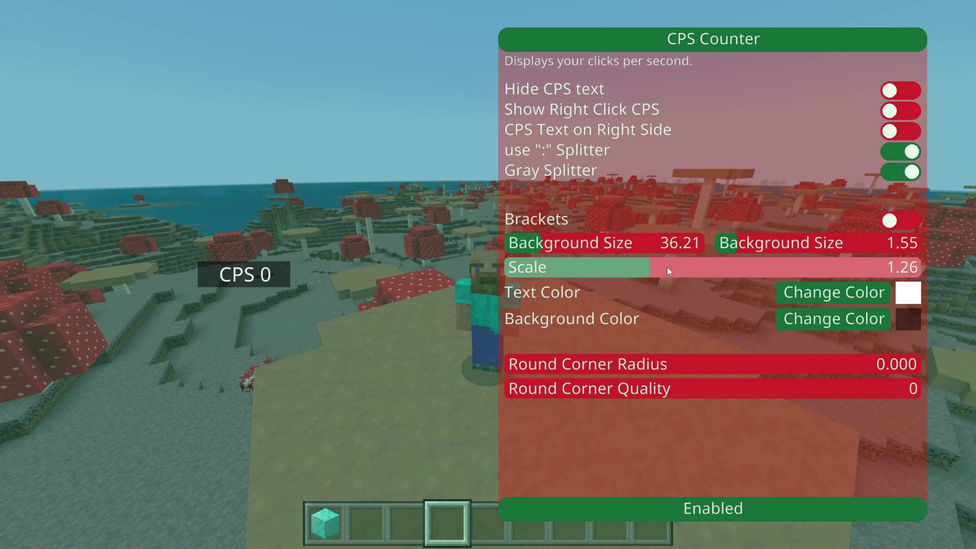
key(Escape)
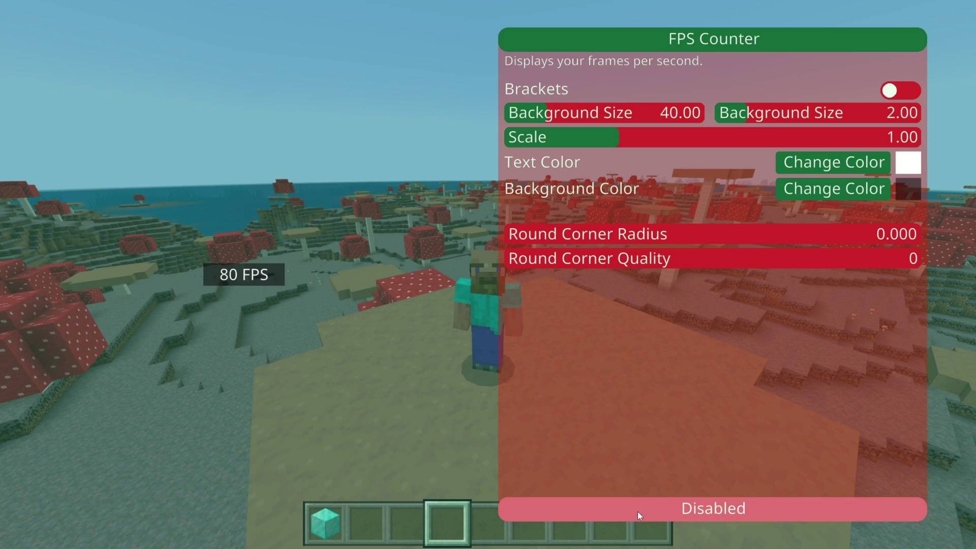
Enable the FPS Counter and exit to the HUD layout showing the FPS and CPS readouts
click(638, 513)
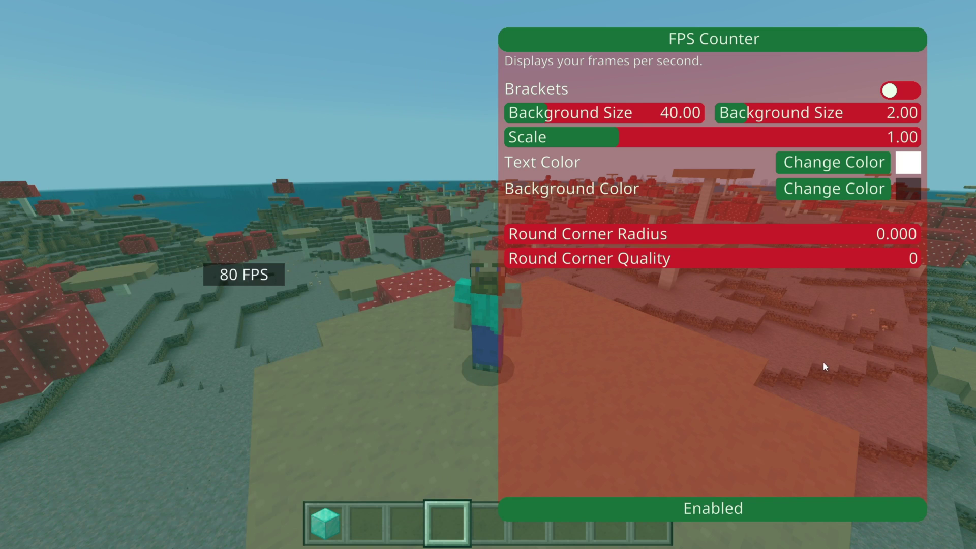
mouse_move(198, 255)
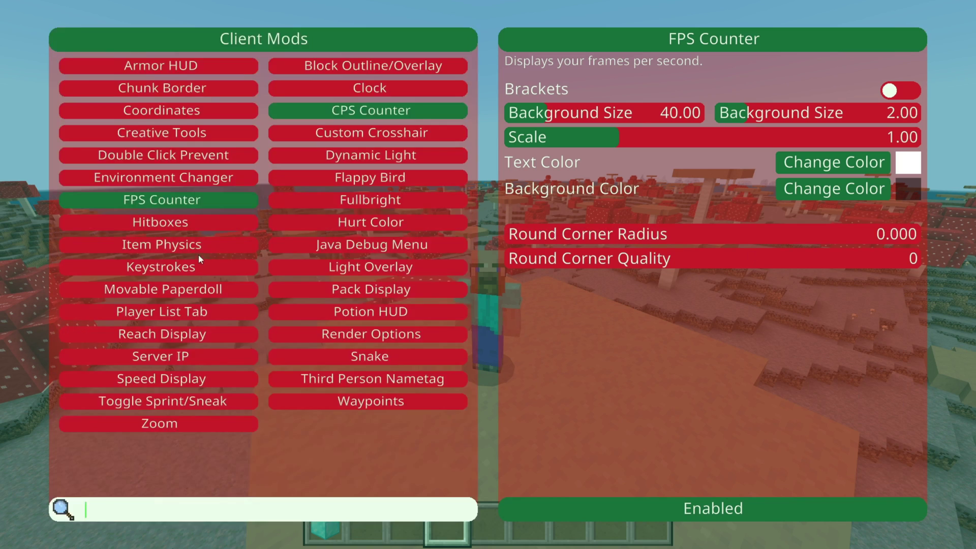
key(Escape)
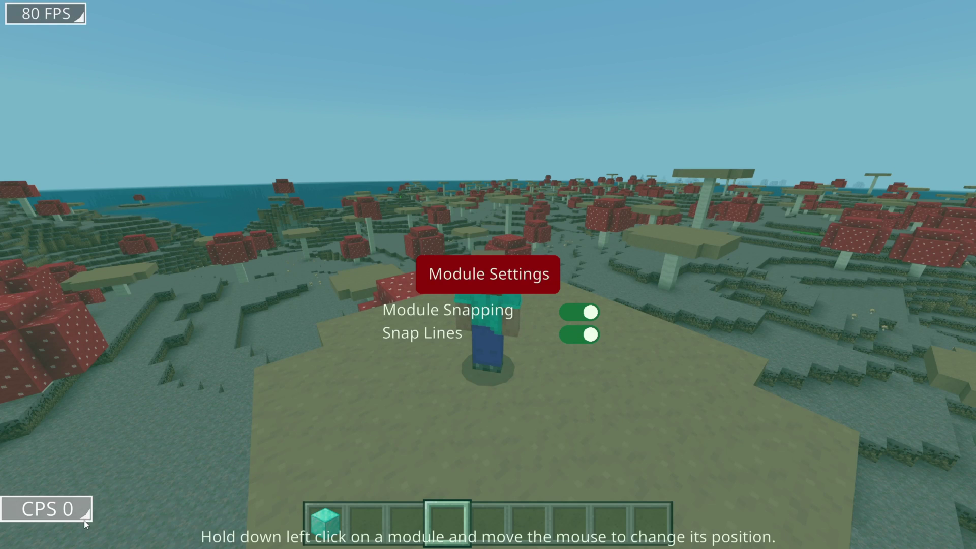
With snapping on, move and resize the FPS and CPS counter boxes, ending in the corners
drag(87, 518, 23, 515)
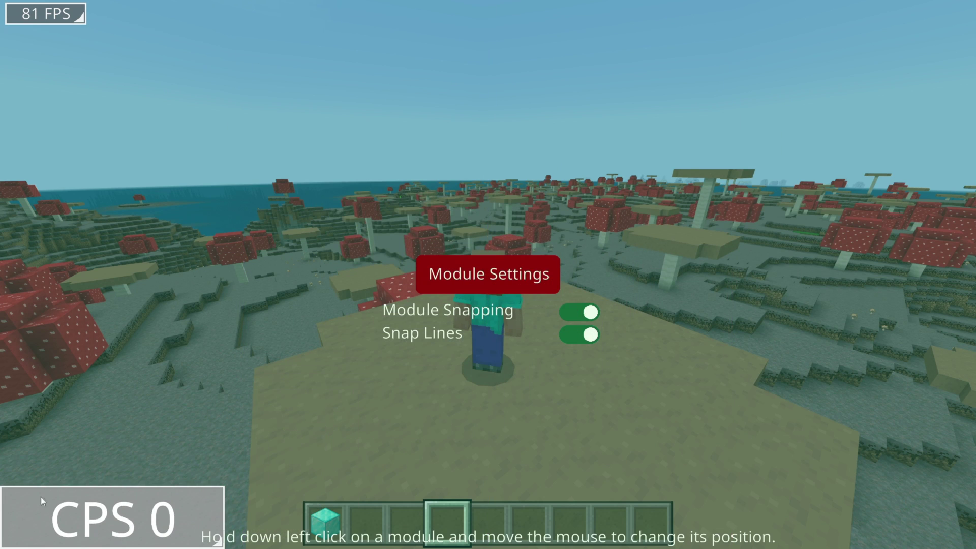
drag(73, 19, 560, 314)
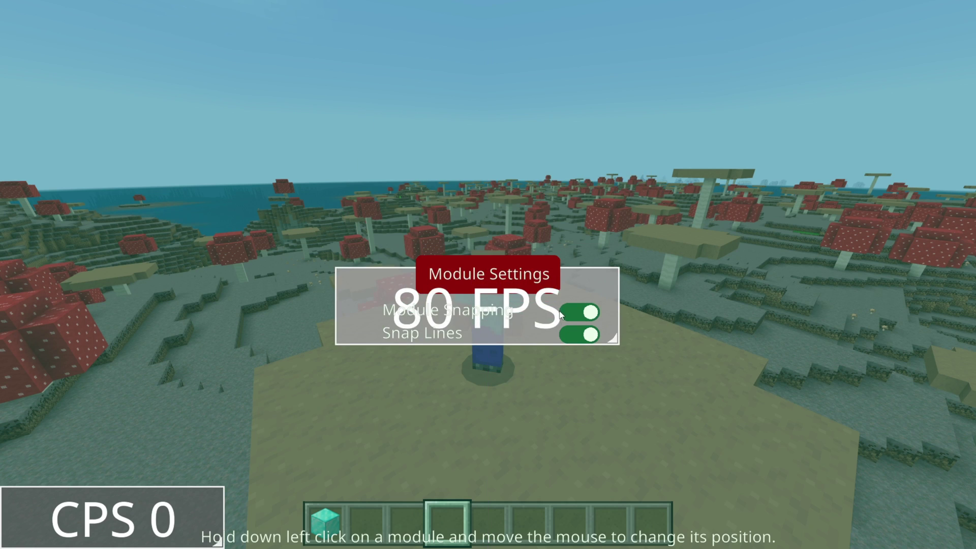
drag(605, 288, 164, 1)
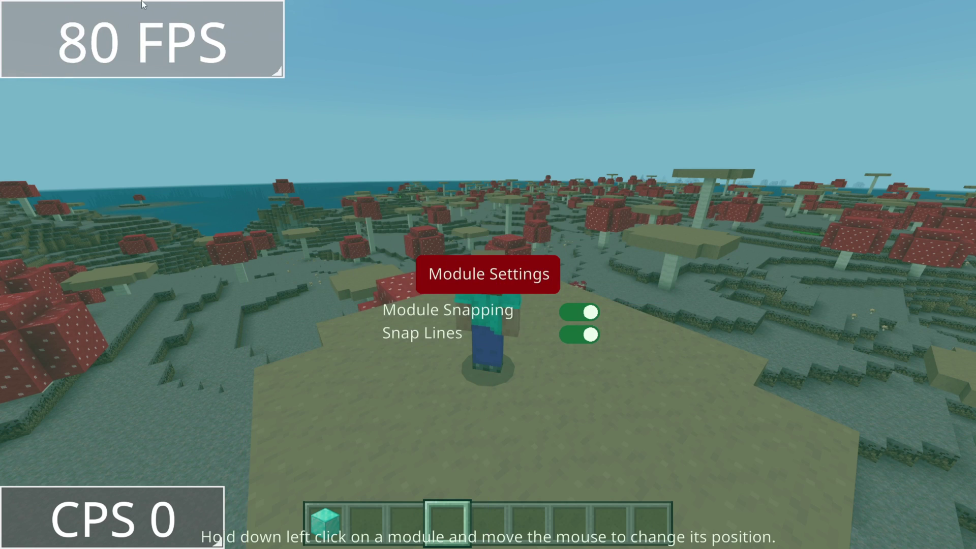
drag(280, 75, 186, 25)
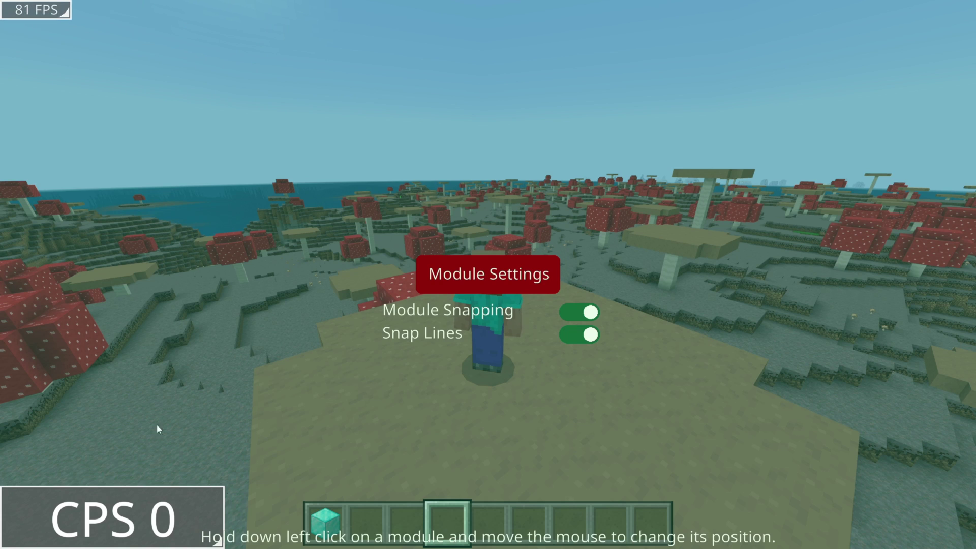
drag(218, 543, 145, 527)
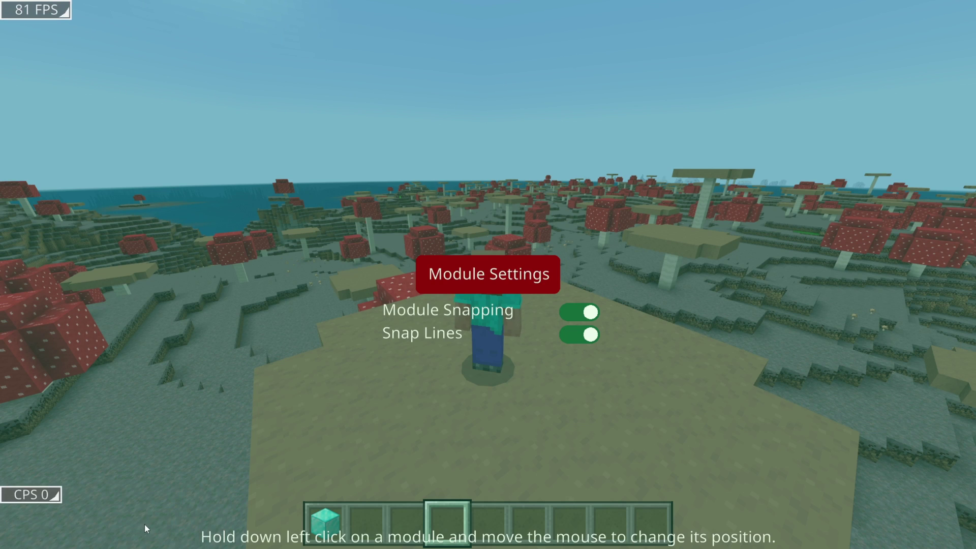
drag(31, 495, 31, 540)
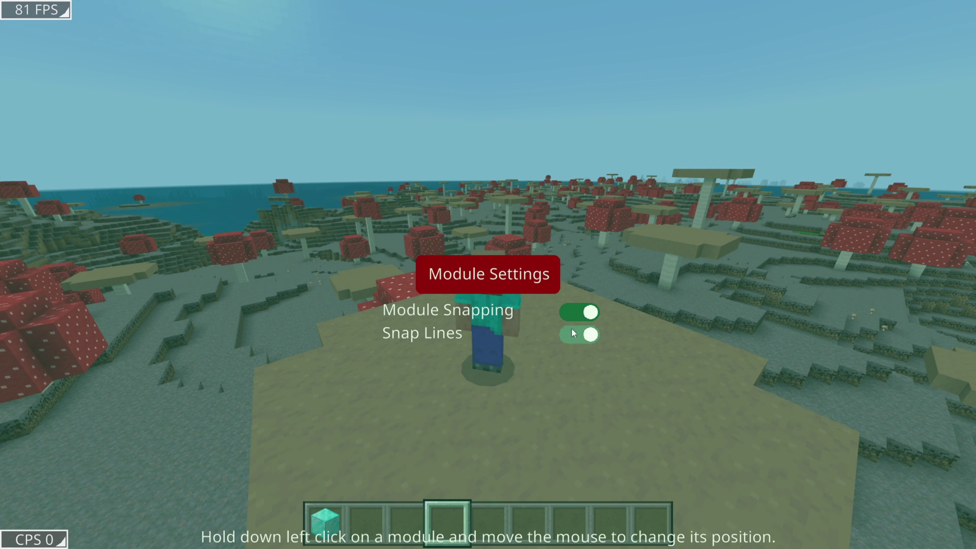
Turn off Module Snapping and Snap Lines, return the FPS counter top-left, and open Global Settings
click(580, 311)
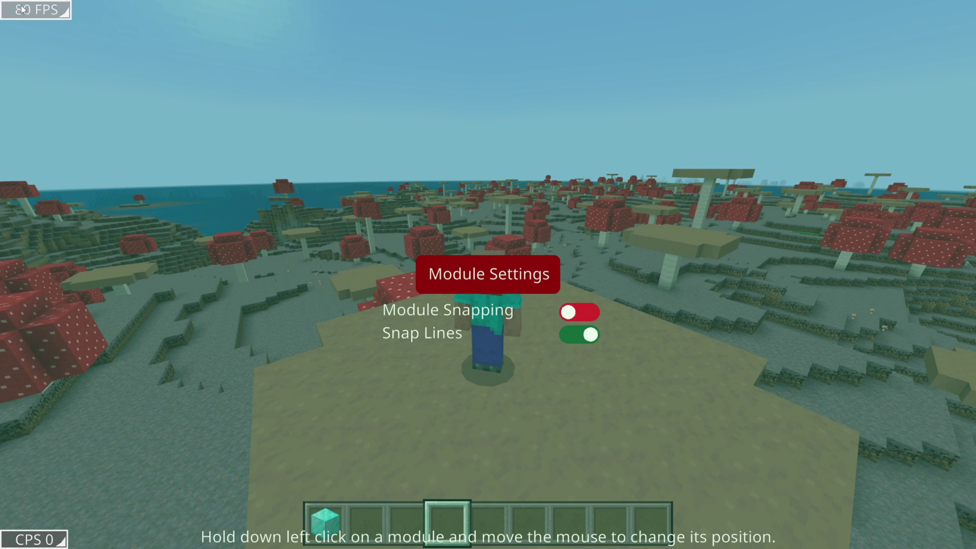
drag(14, 9, 451, 195)
click(587, 336)
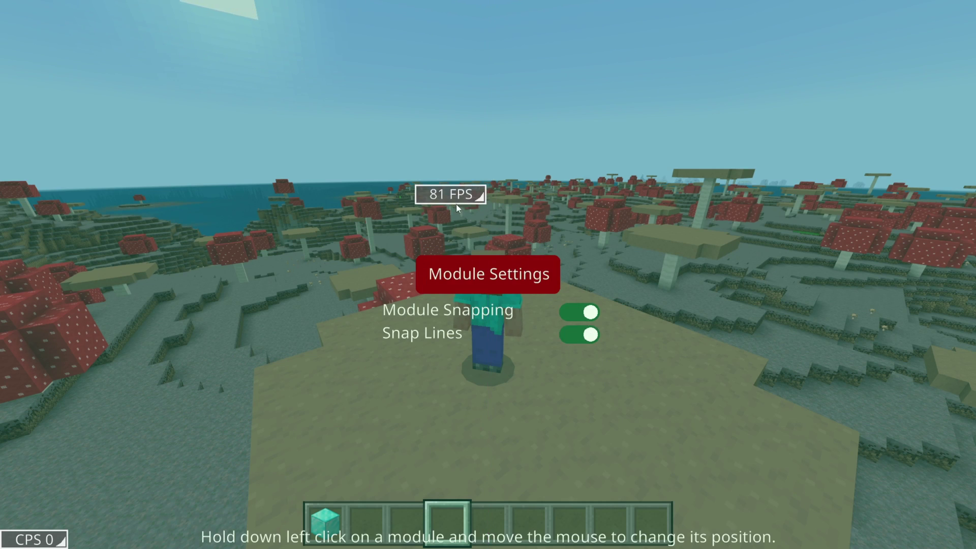
drag(456, 204, 36, 10)
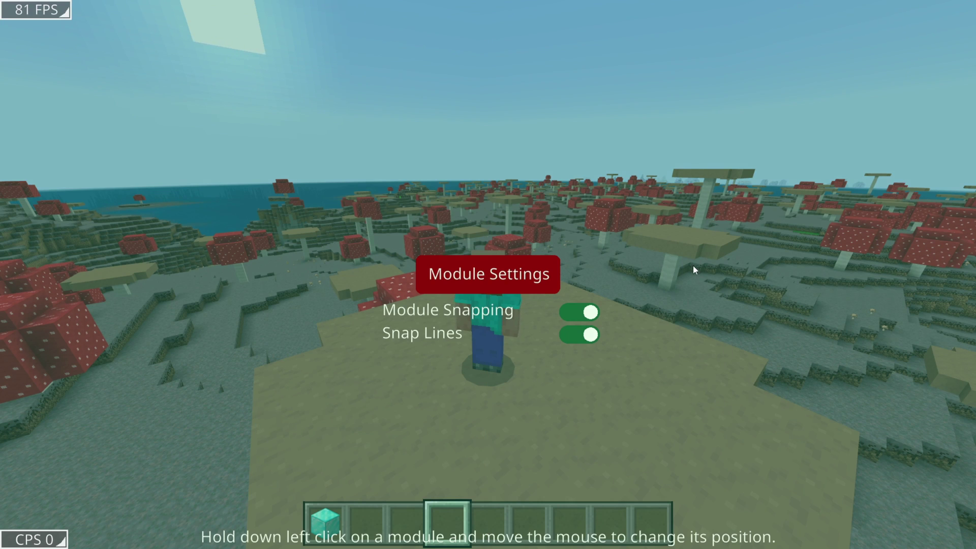
click(485, 269)
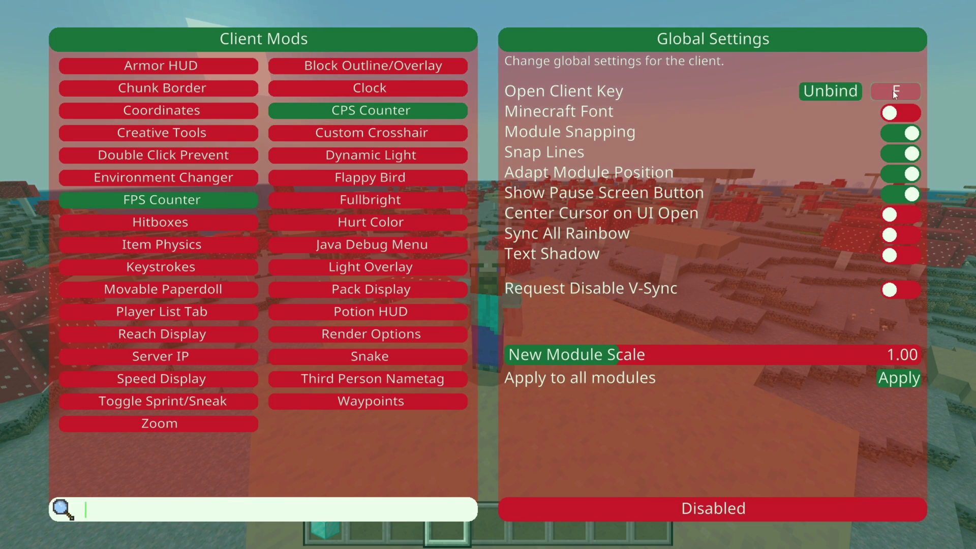
Close the client mods list and reopen the HUD layout editor with Ctrl+E
key(Escape)
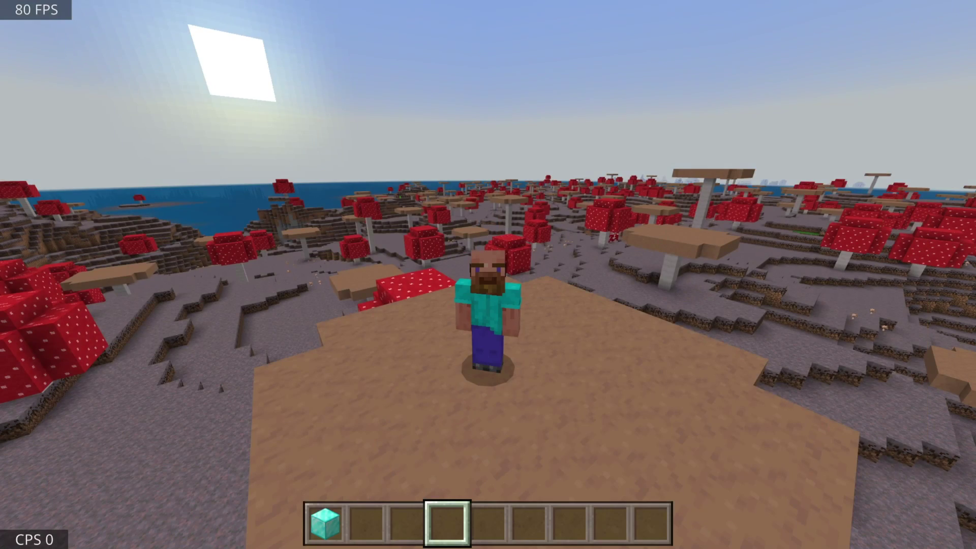
key(ctrl+e)
key(Escape)
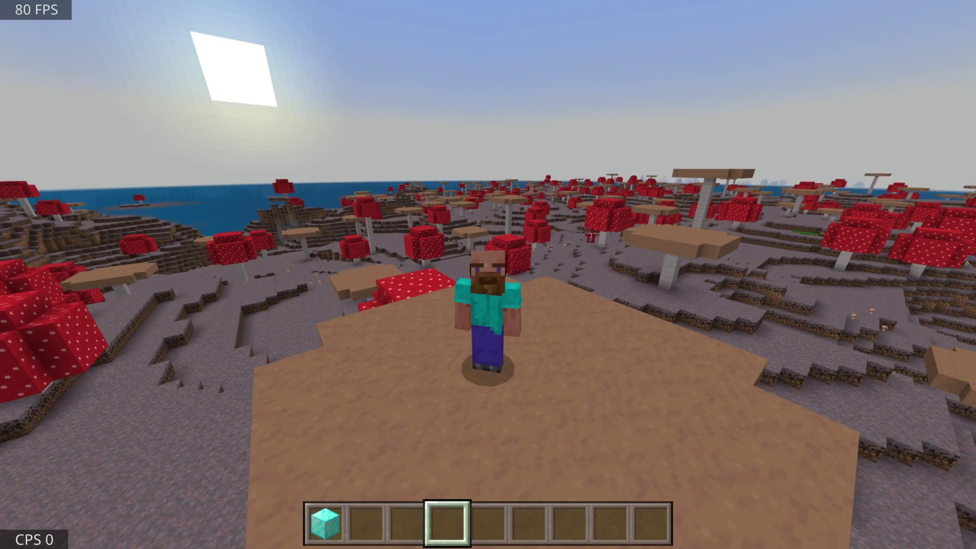
key(ctrl+e)
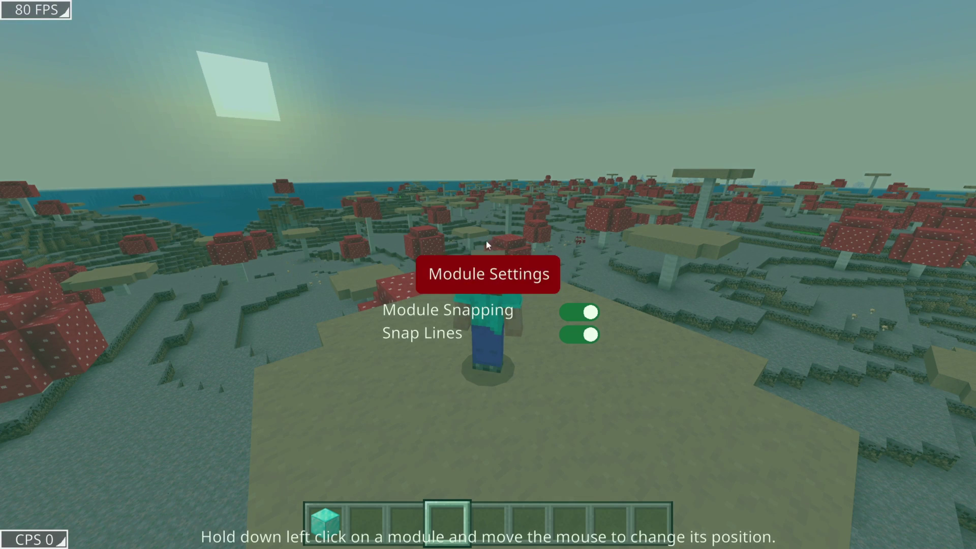
Open the Client Mods list and Global Settings from the HUD editor's Module Settings button
click(489, 274)
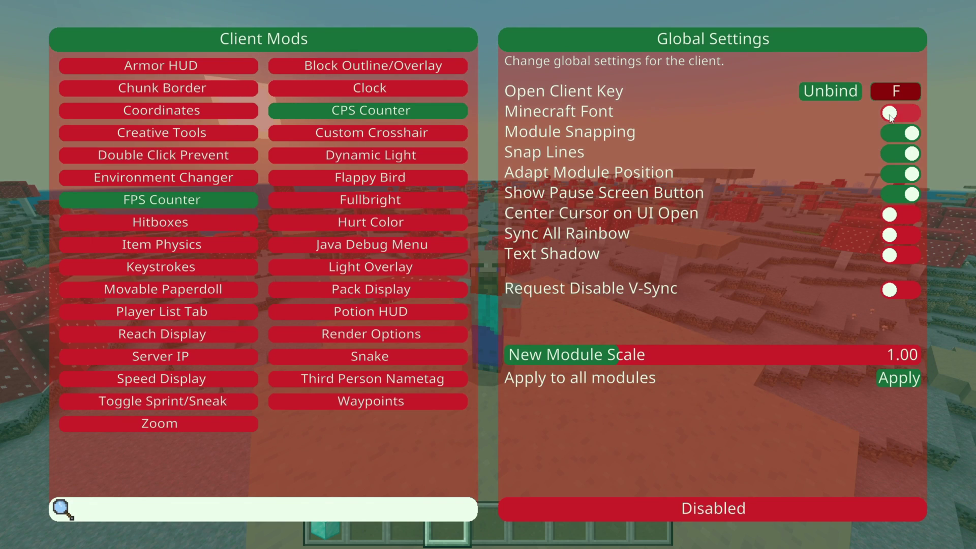
Toggle Minecraft Font on and back off, then close the menus to return to the game
click(914, 120)
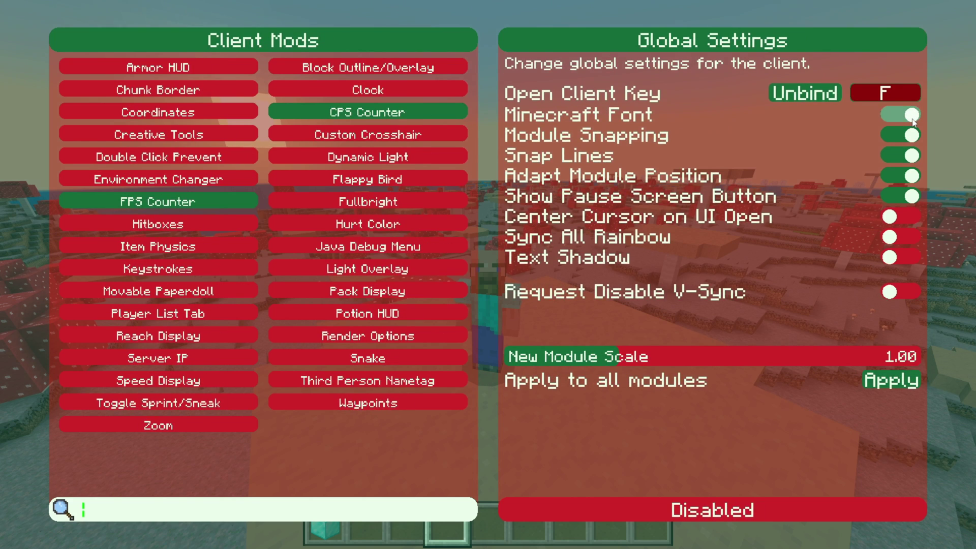
click(914, 121)
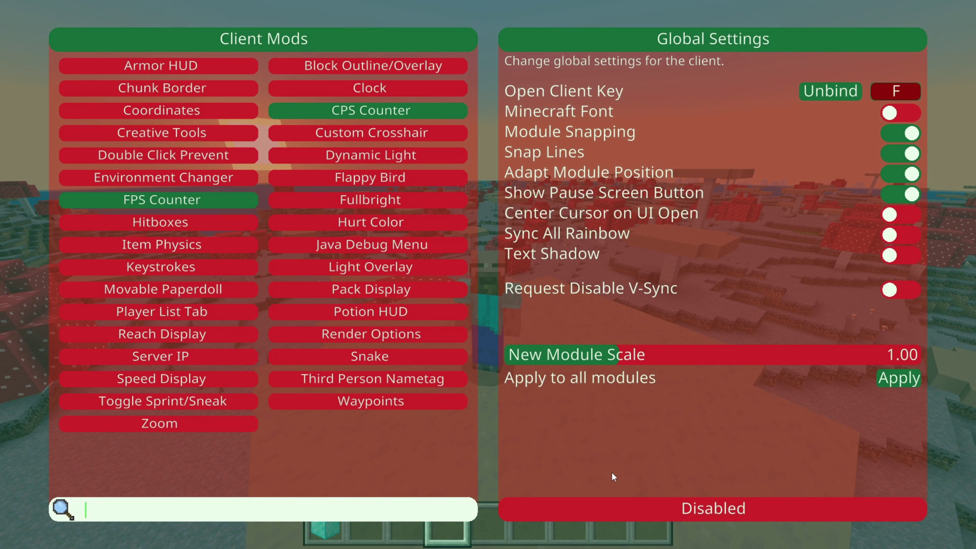
key(Escape)
key(Escape)
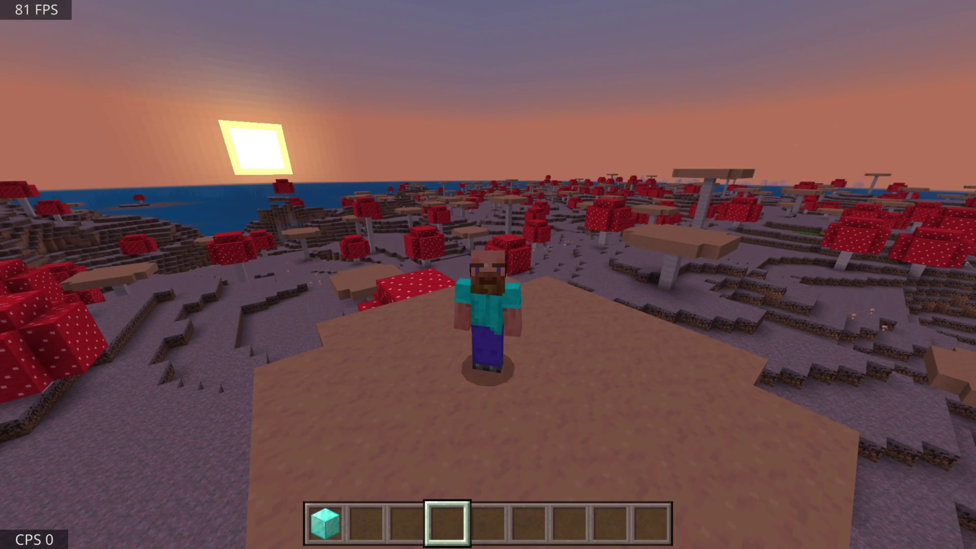
key(Escape)
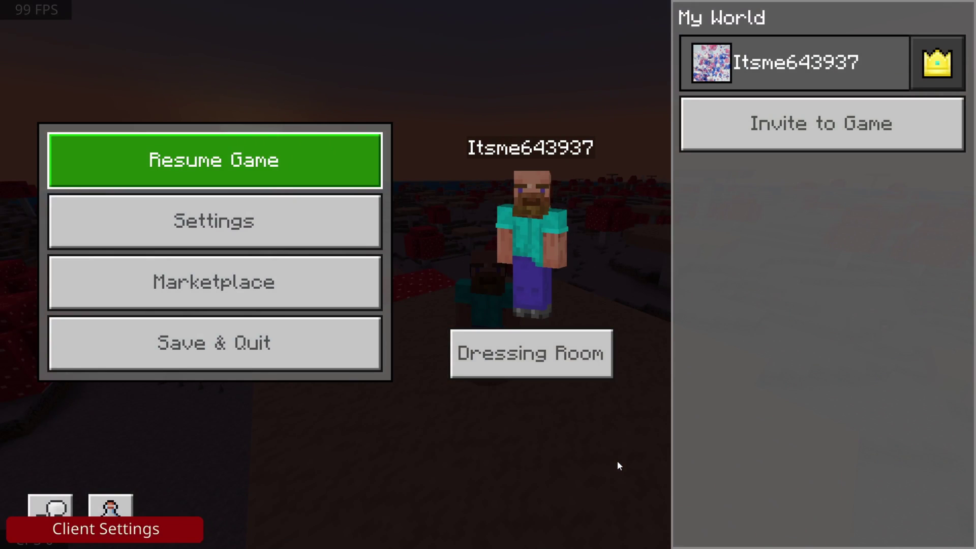
From the pause menu, open the HUD editor and then the Client Mods list with Global Settings
click(155, 533)
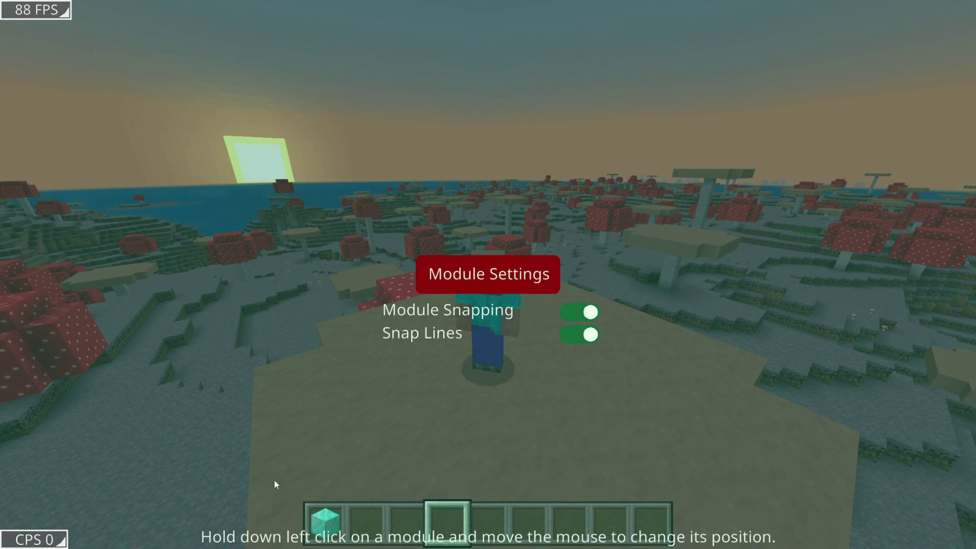
click(541, 280)
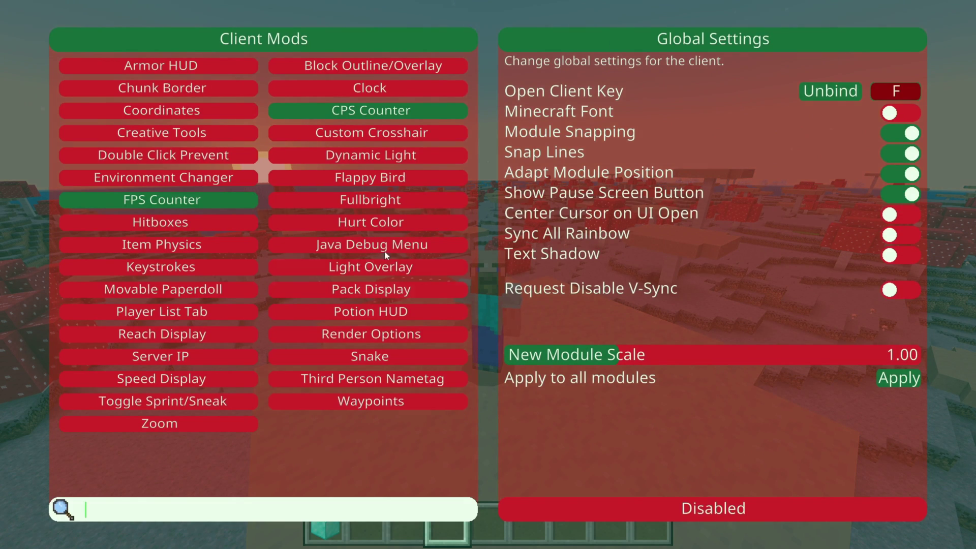
View the Hurt Color settings, then open chat to list the client's dot commands via .help
click(381, 220)
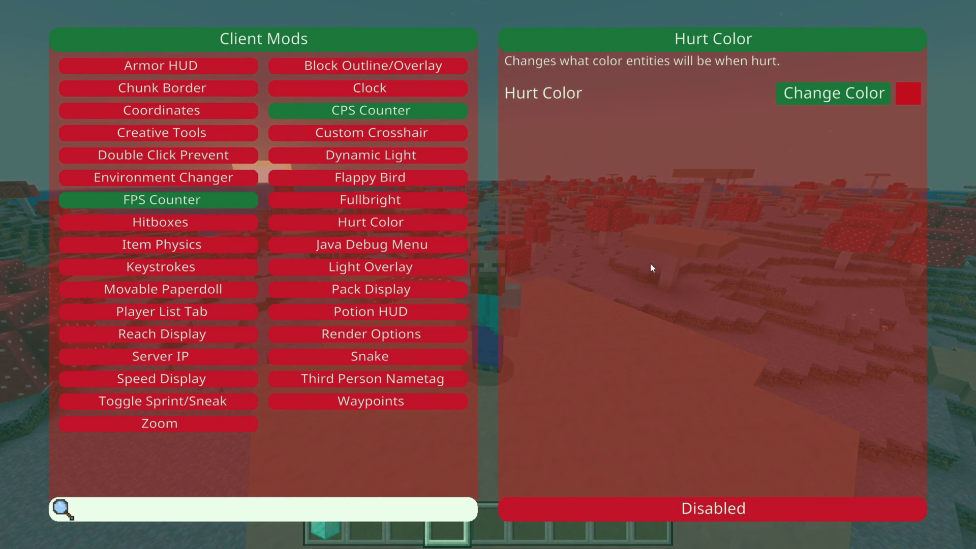
key(Escape)
key(t)
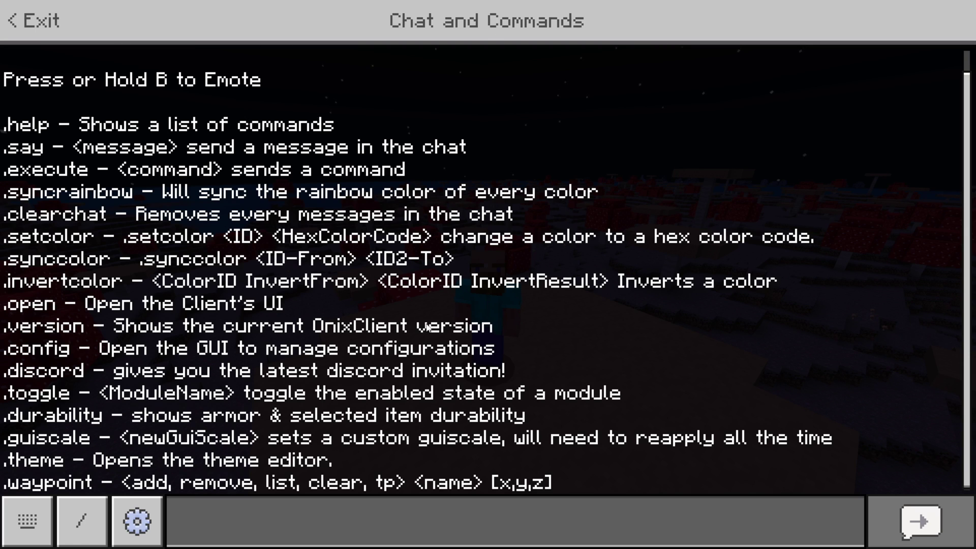
Leave chat, register two clicks on the CPS counter, and reopen the Onix Client mods list
key(Escape)
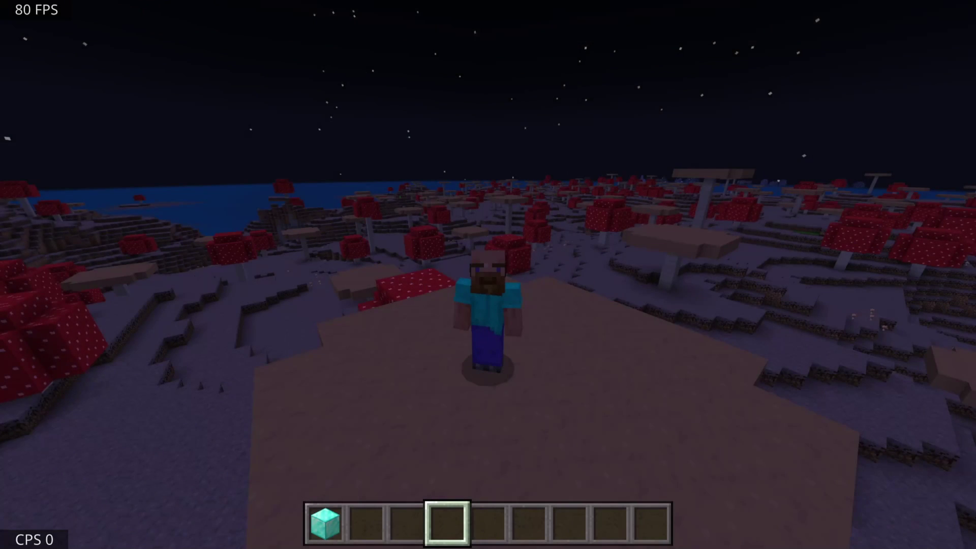
click(488, 274)
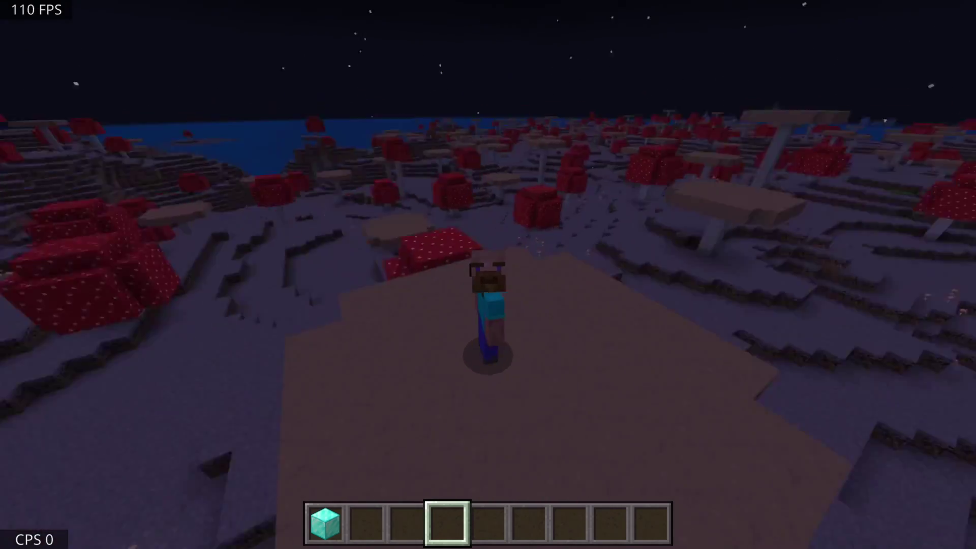
click(488, 274)
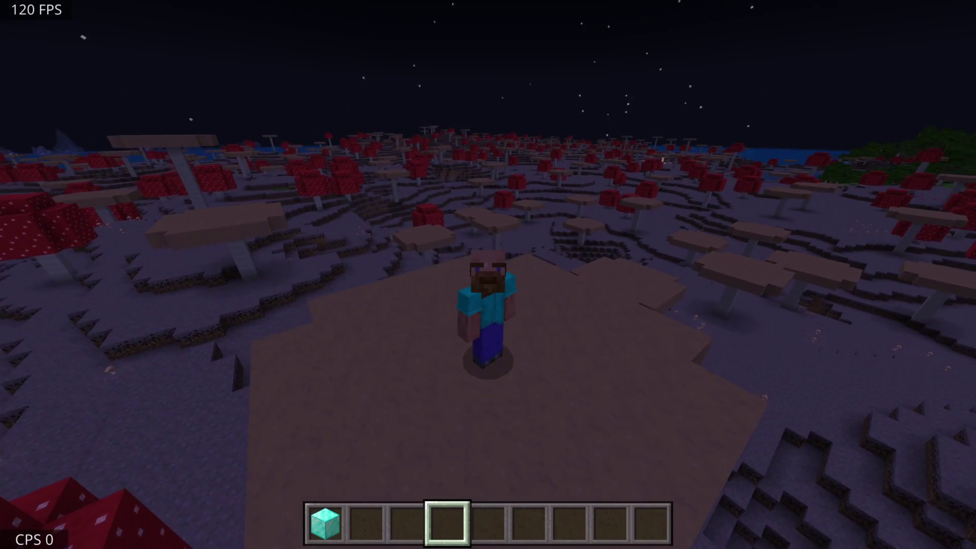
key(f)
click(540, 281)
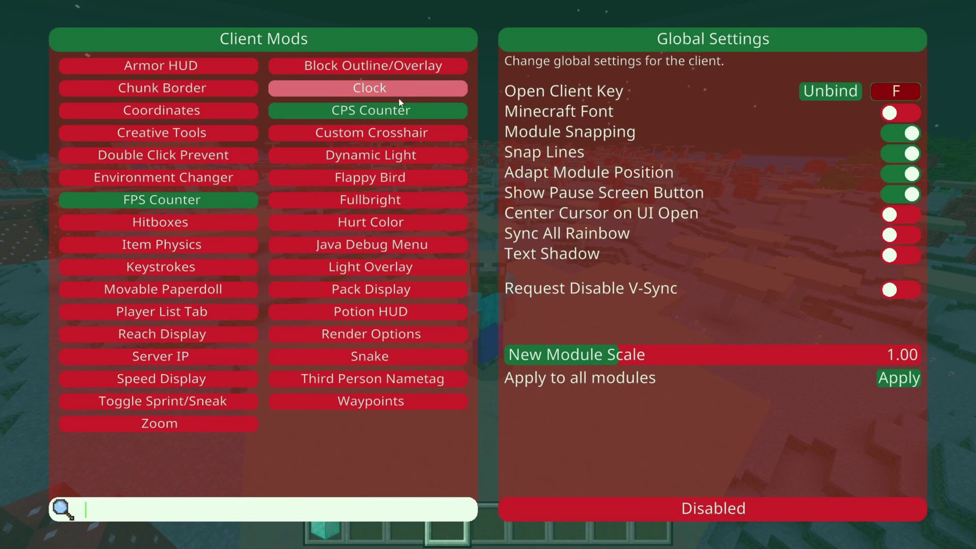
Review the Clock and Hurt Color module settings, then exit to the game showing 112 FPS and CPS 0
click(356, 92)
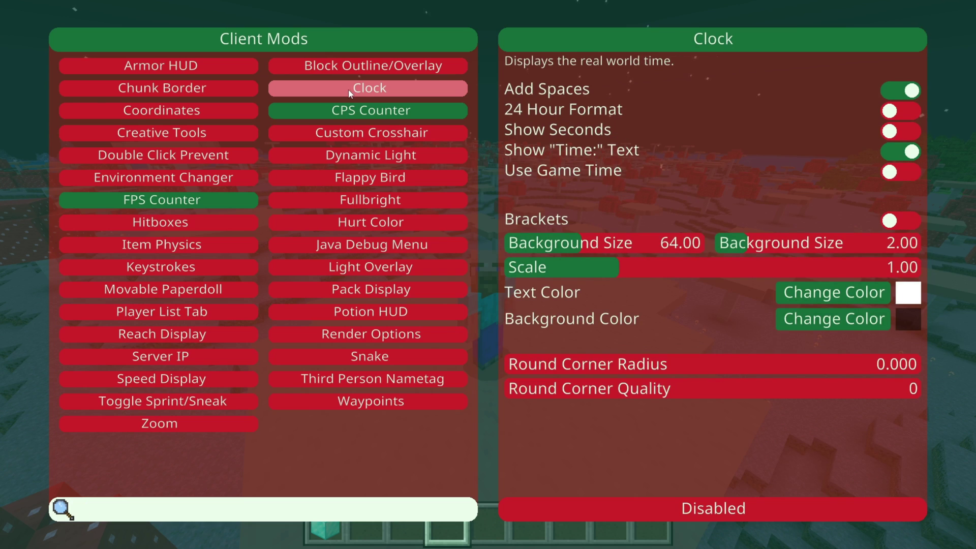
mouse_move(543, 81)
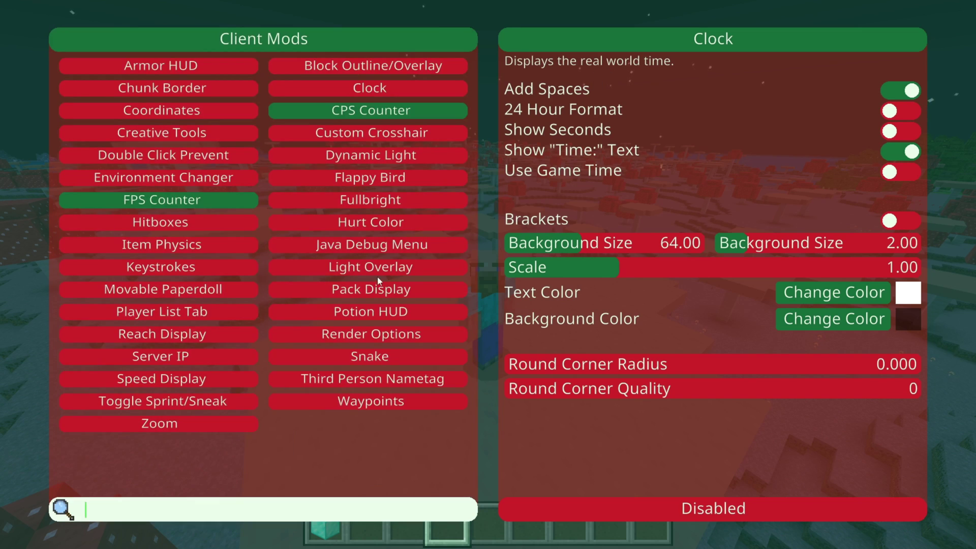
click(359, 221)
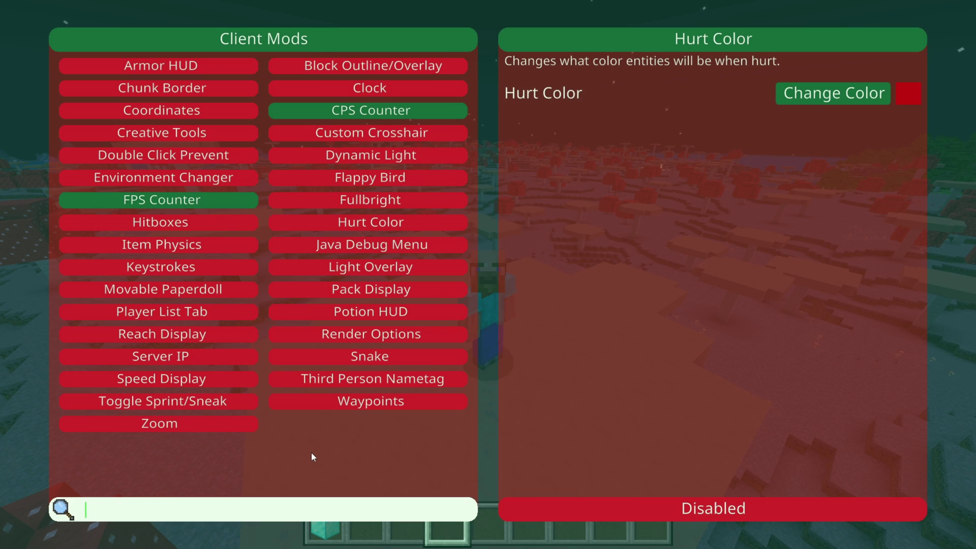
key(Escape)
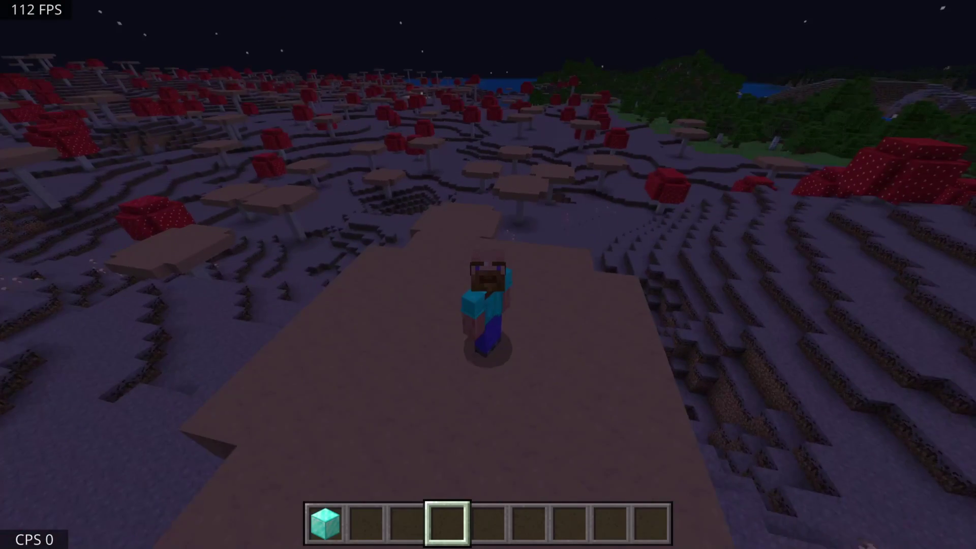